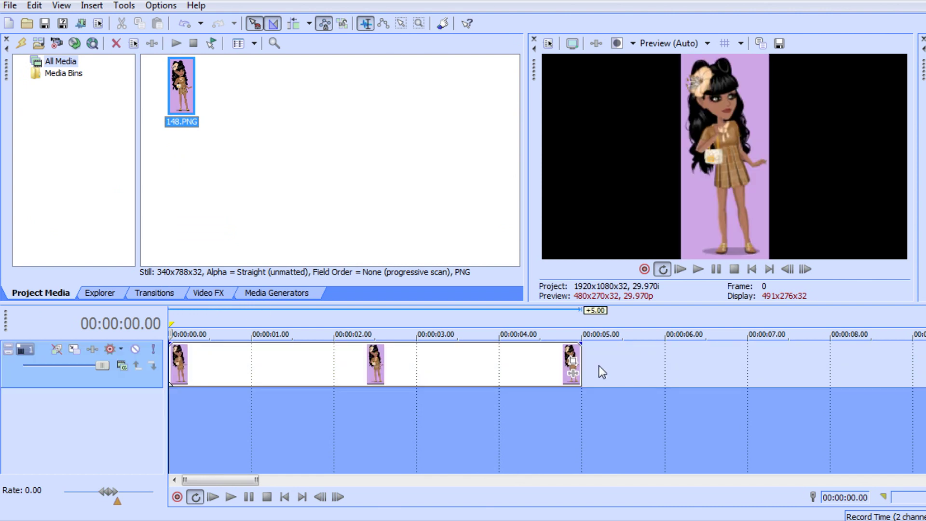
- Zoom in on the avatar and chroma-key out the purple background with both thresholds at 0.295
left_click(573, 361)
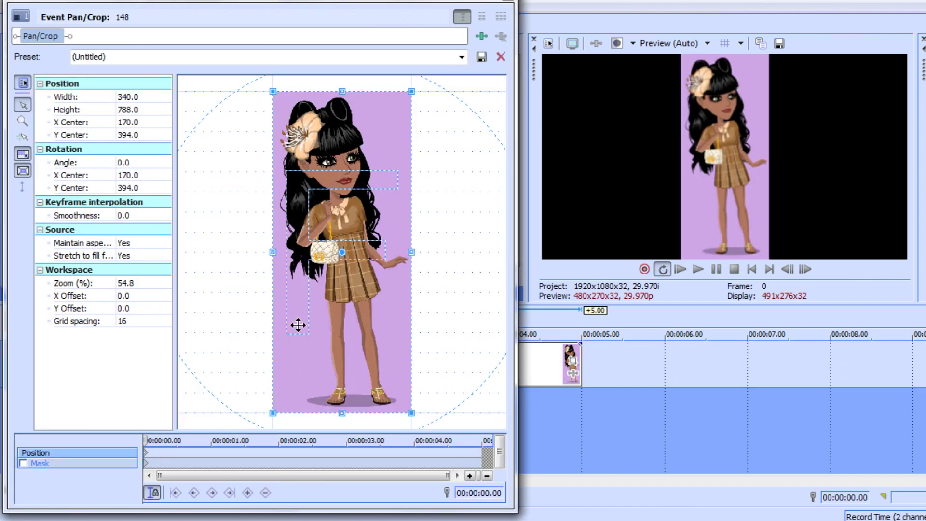
left_click_drag(250, 368, 342, 268)
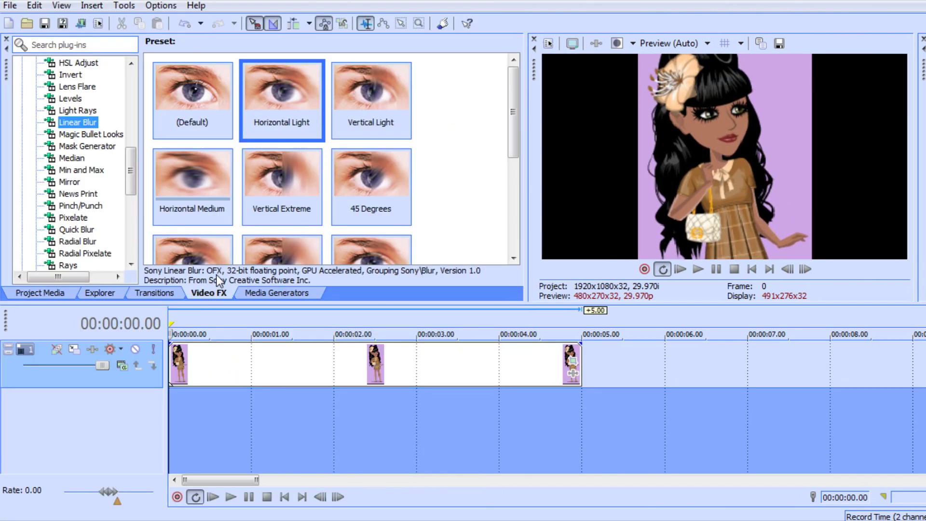
left_click_drag(120, 180, 93, 31)
left_click(120, 105)
left_click(651, 121)
left_click(175, 188)
mouse_move(161, 153)
left_mouse_down()
mouse_move(108, 147)
mouse_move(110, 127)
left_mouse_up()
left_click(175, 188)
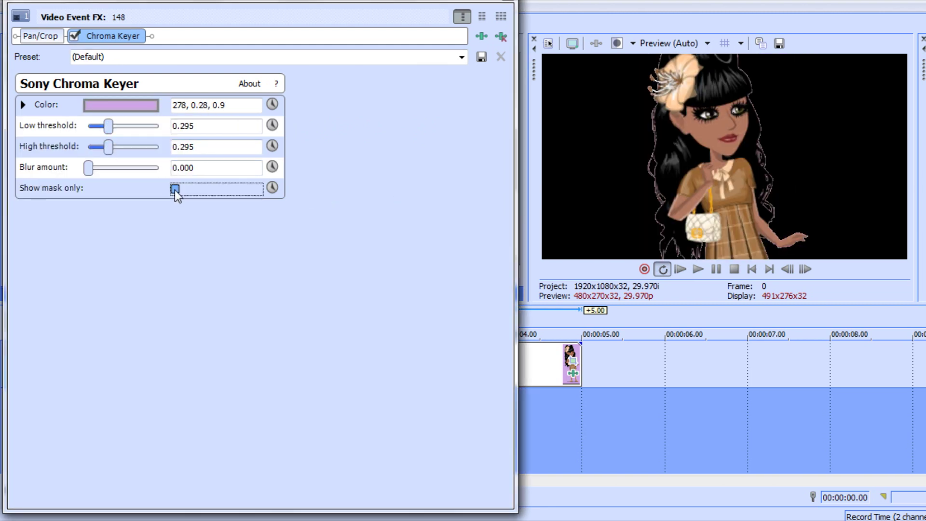
- Reposition the Pan/Crop framing around the avatar and save a snapshot of the frame as an image
left_click(56, 38)
left_click_drag(361, 178, 350, 178)
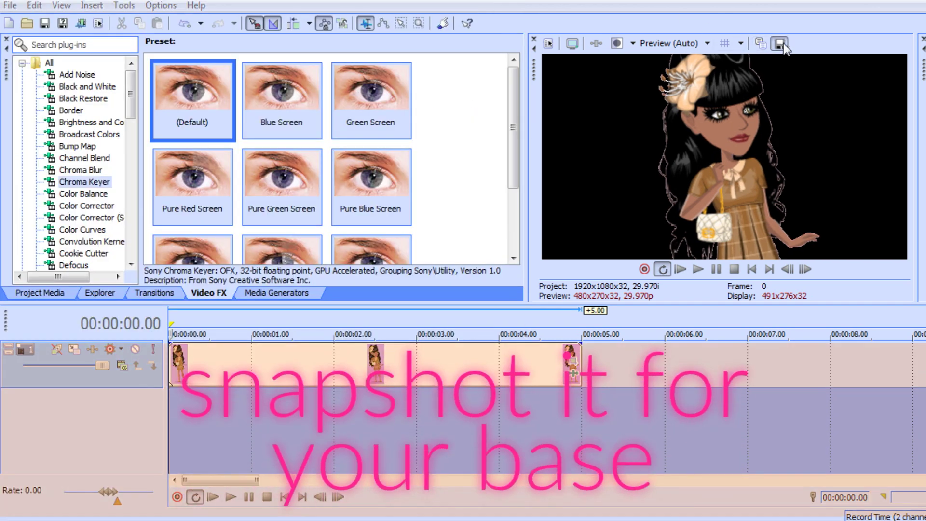
left_click(782, 44)
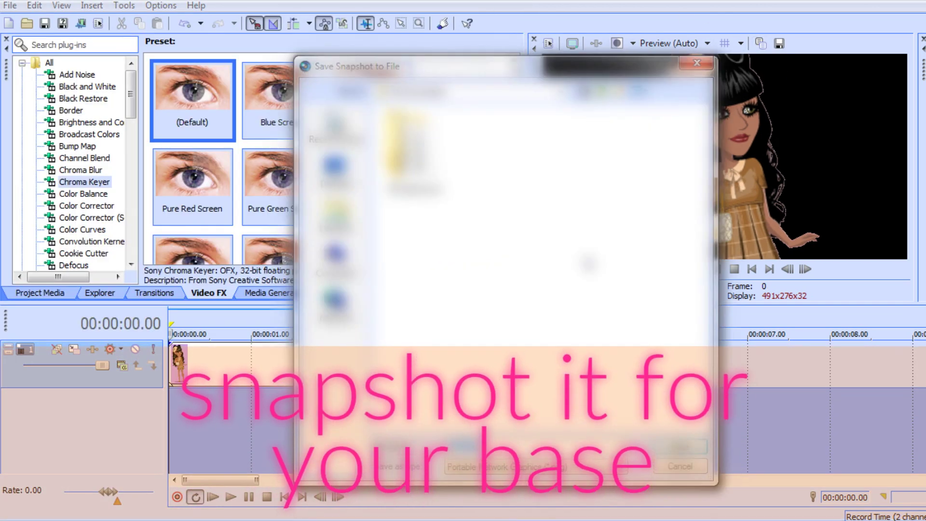
left_click(612, 371)
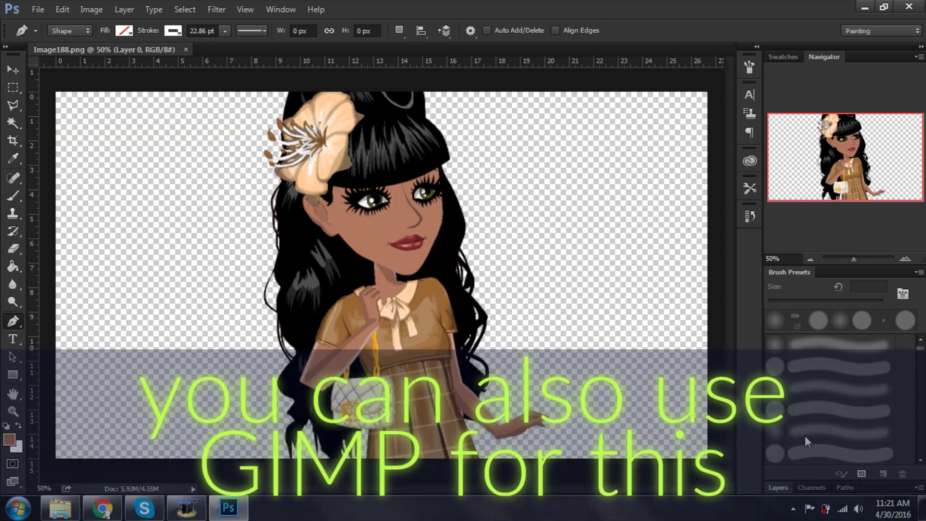
- Draw a spiral path from above the avatar's head, around her body, down to her outstretched hand
left_click(776, 487)
left_click(885, 488)
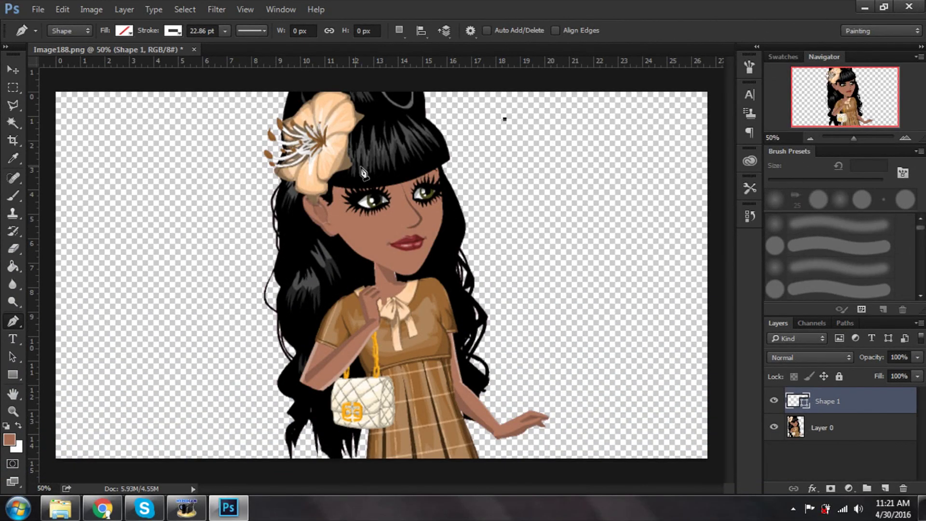
left_click_drag(242, 218, 279, 204)
left_click_drag(461, 255, 457, 252)
left_click_drag(250, 312, 316, 342)
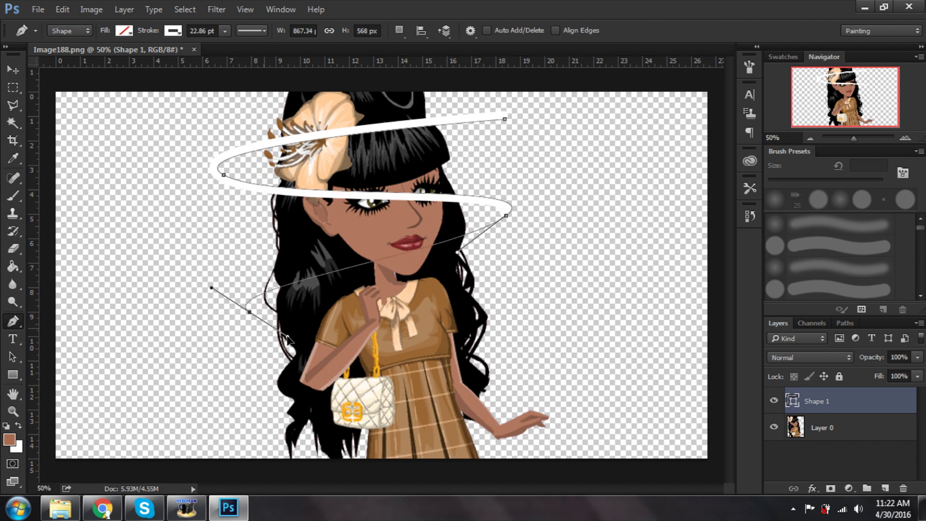
left_click_drag(440, 387, 439, 387)
left_click_drag(264, 432, 347, 454)
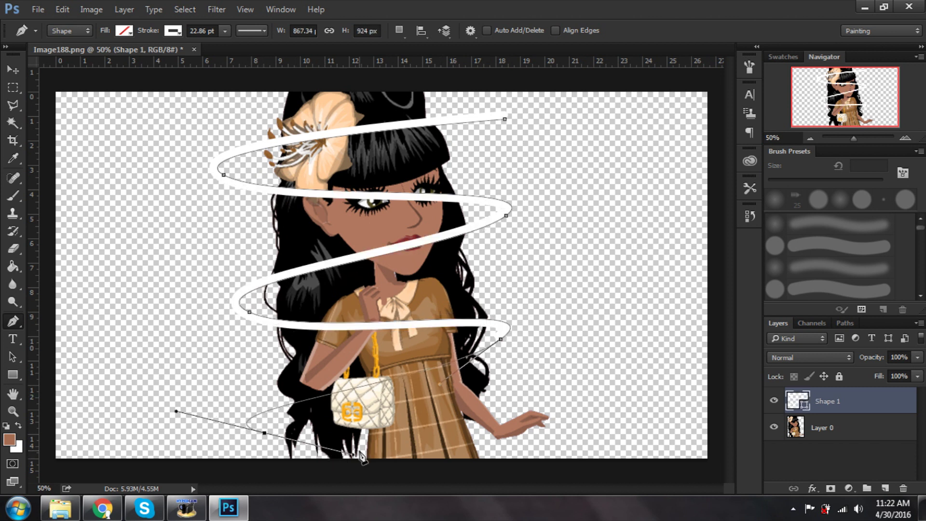
left_click(567, 408)
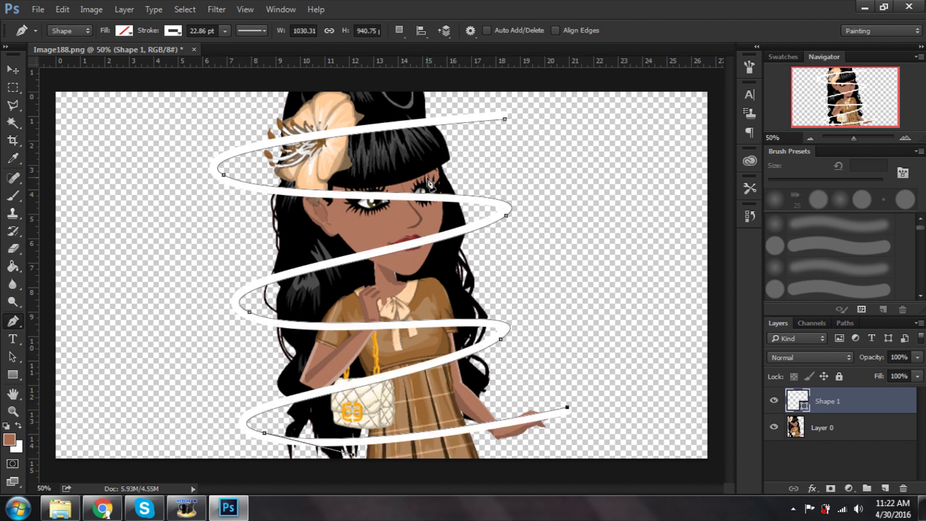
- Set the spiral's stroke colour to purple
left_click(173, 31)
left_click(131, 102)
left_click(139, 102)
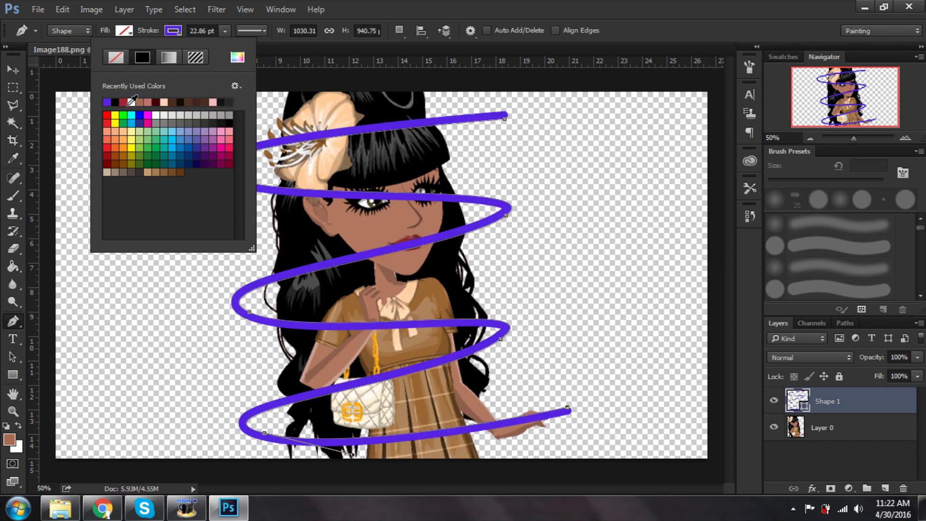
key("Escape")
- Give the Shape 1 spiral a purple Outer Glow with adjusted spread and opacity and 8 px size
key("v")
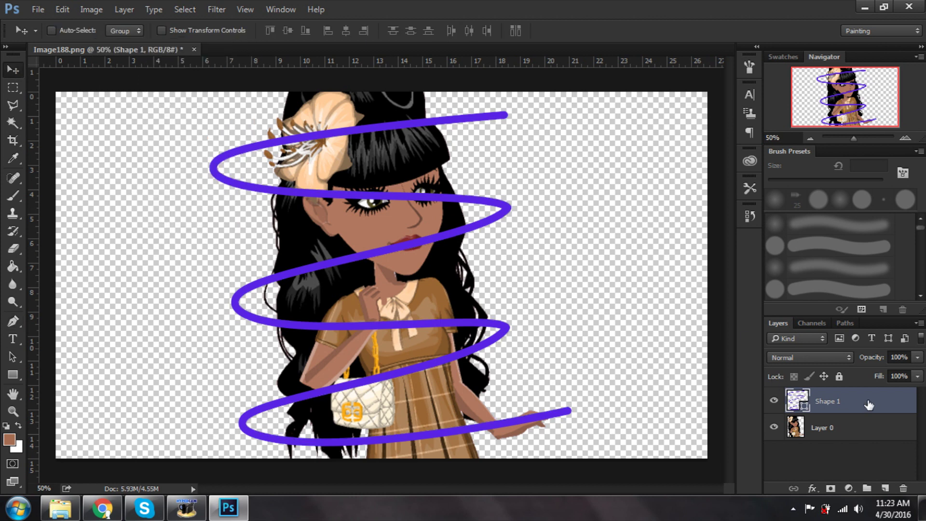
double_click(880, 390)
left_click(561, 273)
left_click(709, 164)
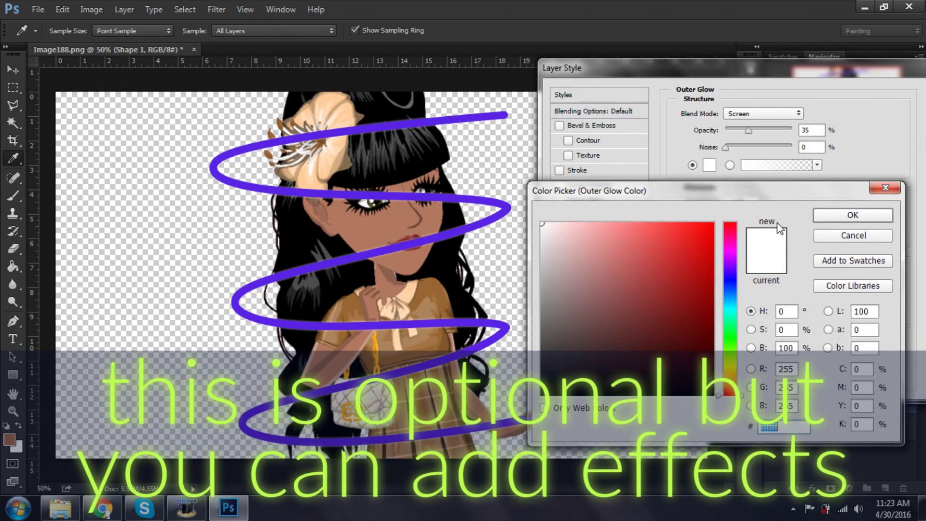
left_click(852, 214)
left_click_drag(748, 130, 789, 130)
left_click_drag(726, 218, 723, 236)
left_click_drag(789, 130, 758, 130)
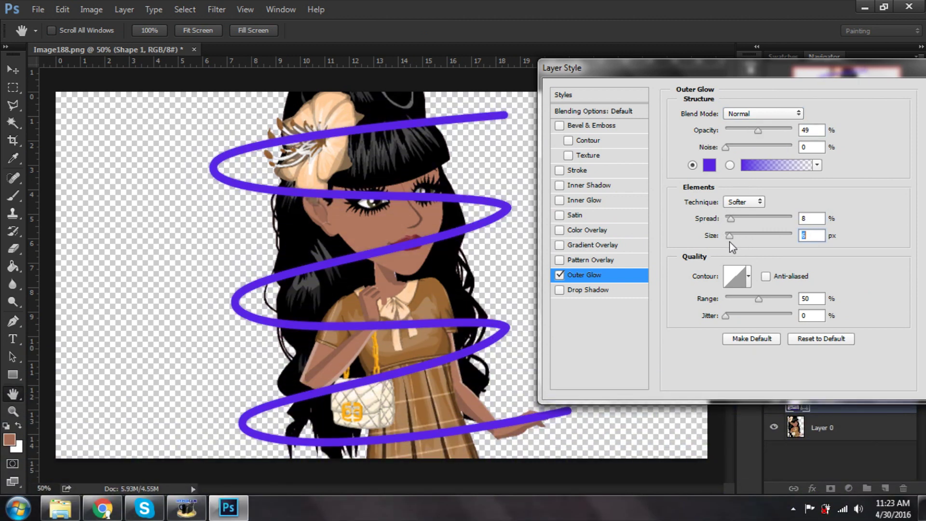
left_click_drag(729, 236, 731, 235)
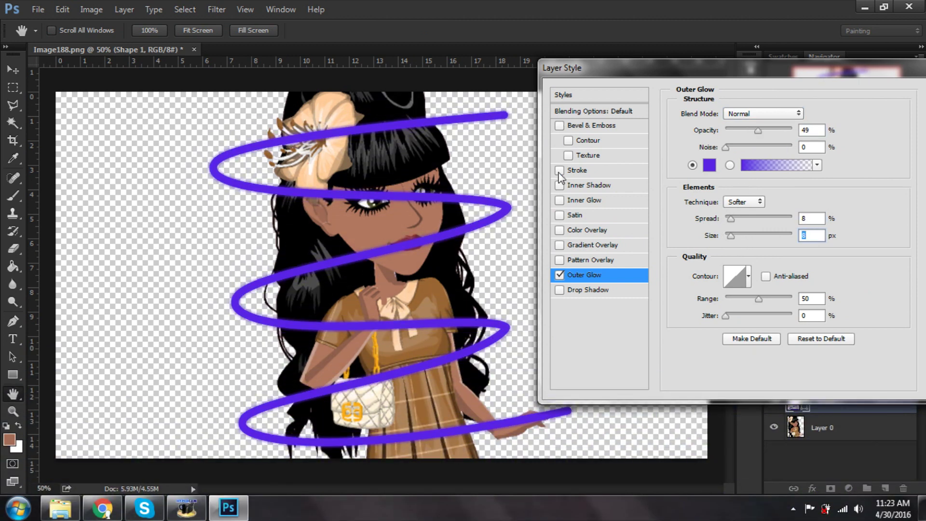
- Enable Satin with Lighten blending, an adjusted size and opacity lowered to 12%
left_click(559, 215)
left_click(612, 217)
left_click(818, 113)
left_click(889, 216)
left_click(762, 113)
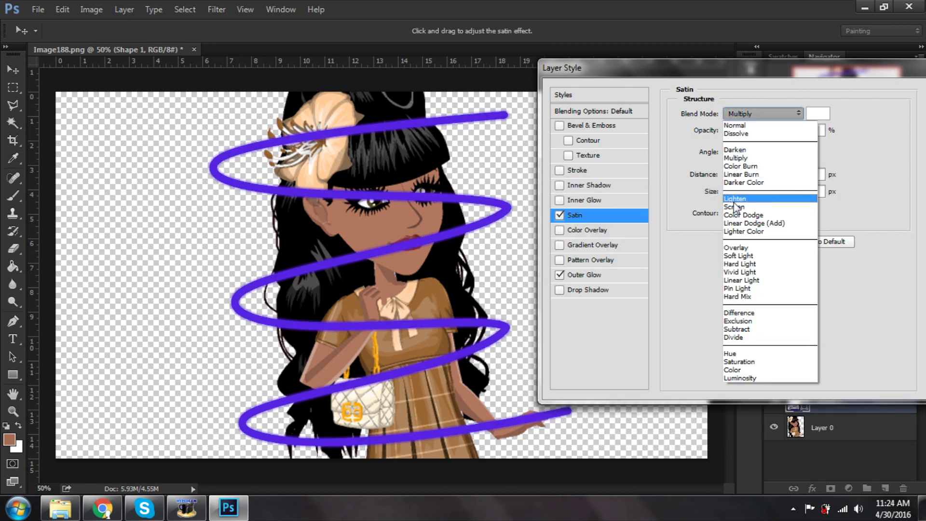
left_click(734, 200)
left_click_drag(758, 130, 743, 131)
left_click_drag(730, 191, 749, 199)
left_click_drag(743, 131, 734, 131)
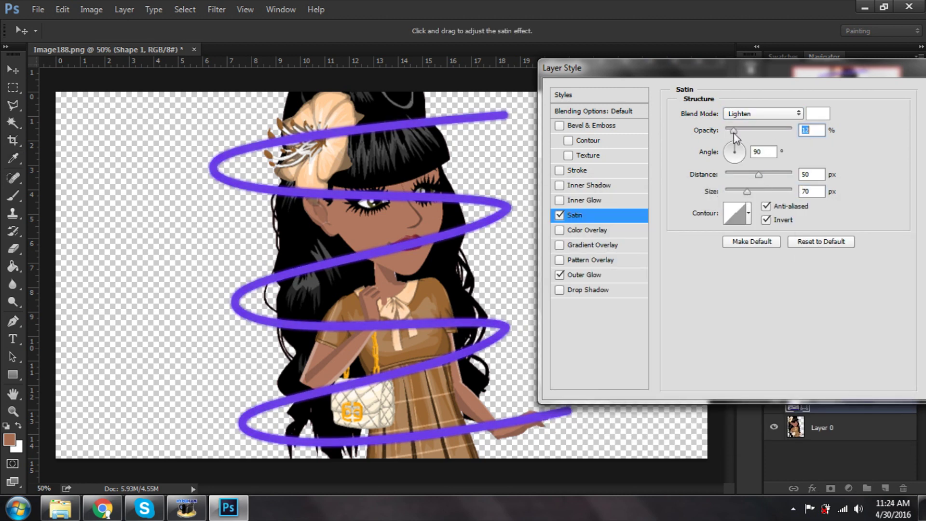
- Change the satin blend mode and set the satin colour to pale yellow
left_click(762, 114)
left_click(770, 123)
left_click(763, 113)
left_click(770, 124)
left_click(817, 114)
left_click(587, 232)
key("Return")
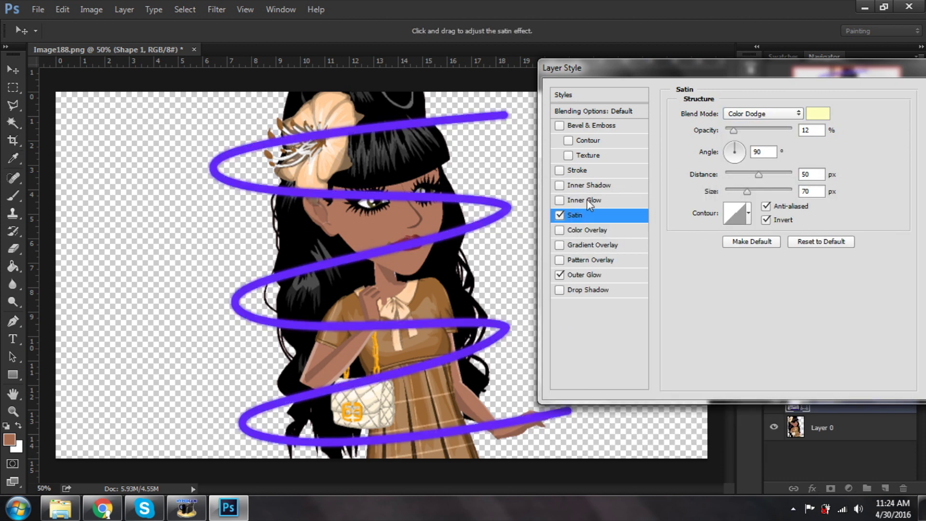
- Add a thin purple Stroke outline and confirm the glow, satin and stroke effects
left_click(560, 170)
left_click(708, 207)
left_click_drag(704, 246, 680, 233)
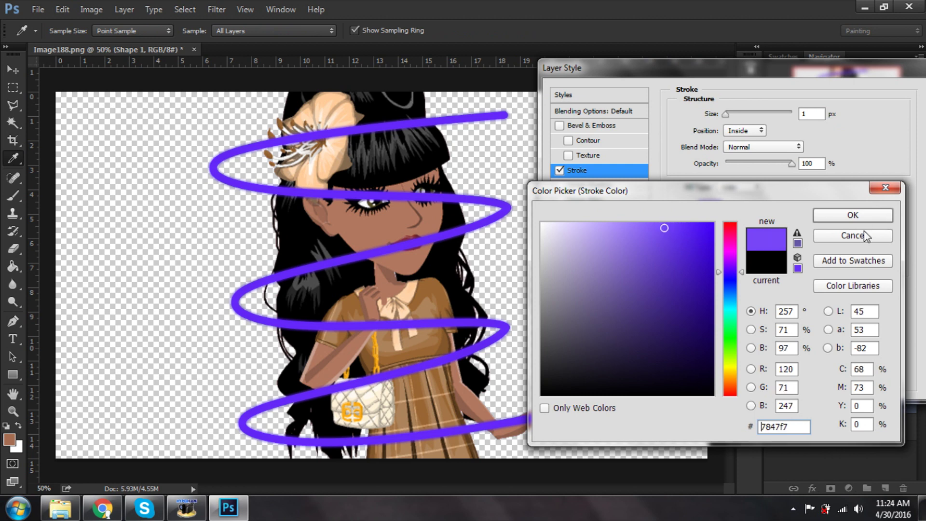
left_click(837, 212)
left_click_drag(786, 75, 705, 75)
key("Return")
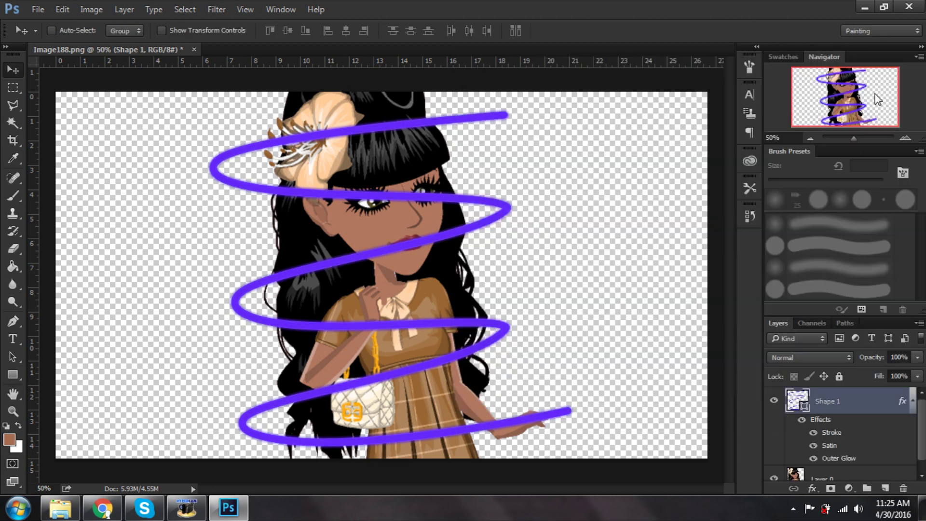
left_click(912, 405)
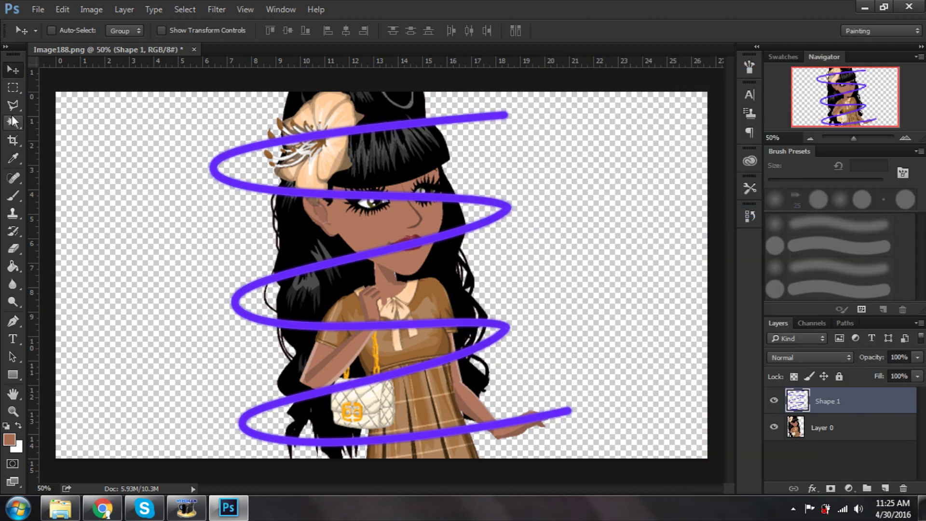
- Polygonal-lasso the swirl bands crossing the girl's eyes, torso and lower body and remove them
left_click_drag(13, 104, 72, 111)
left_click_drag(854, 137, 854, 137)
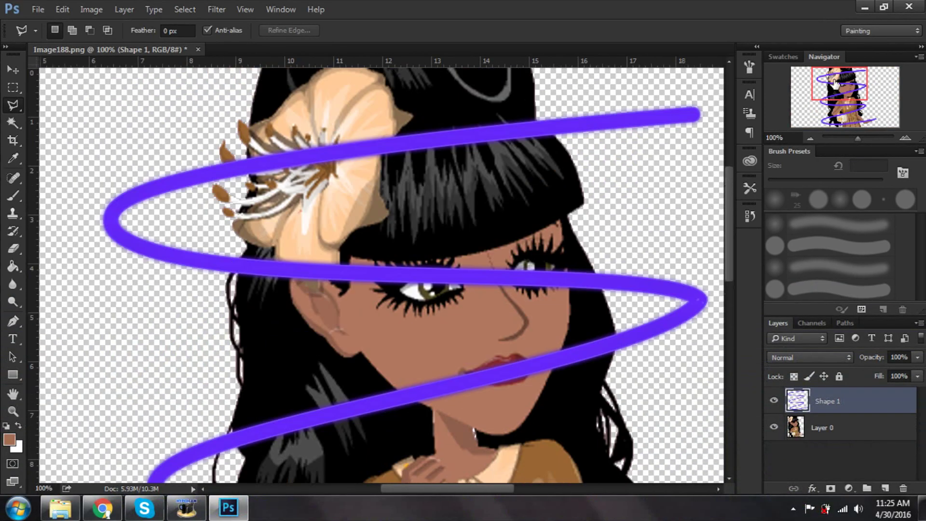
double_click(413, 241)
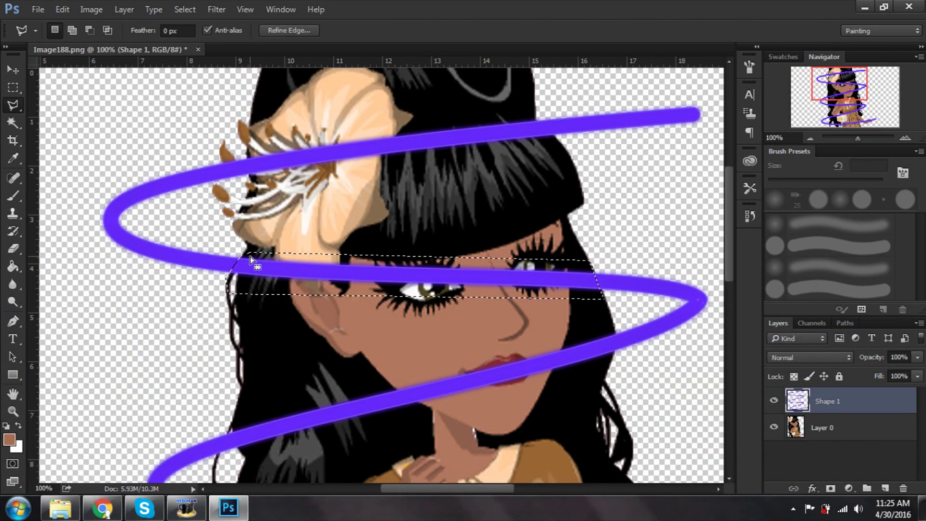
scroll(261, 265, "down", 5)
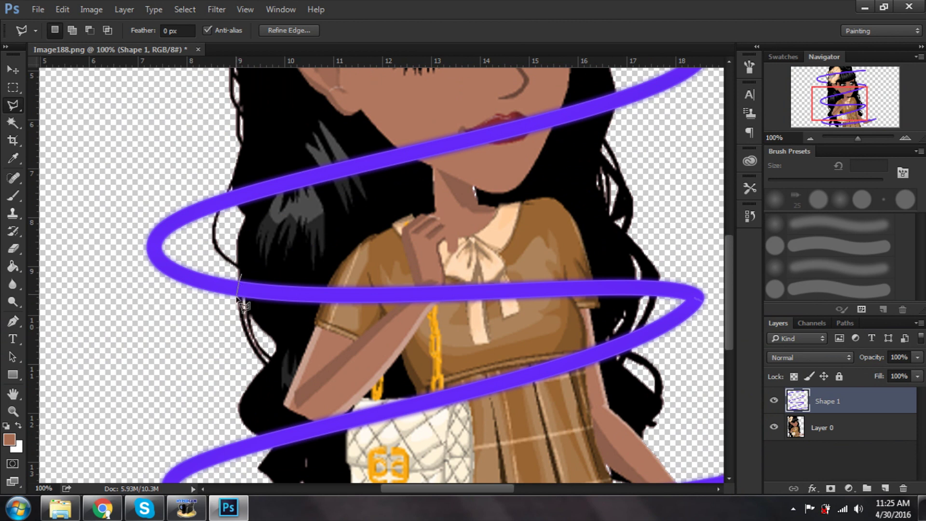
left_click(240, 276)
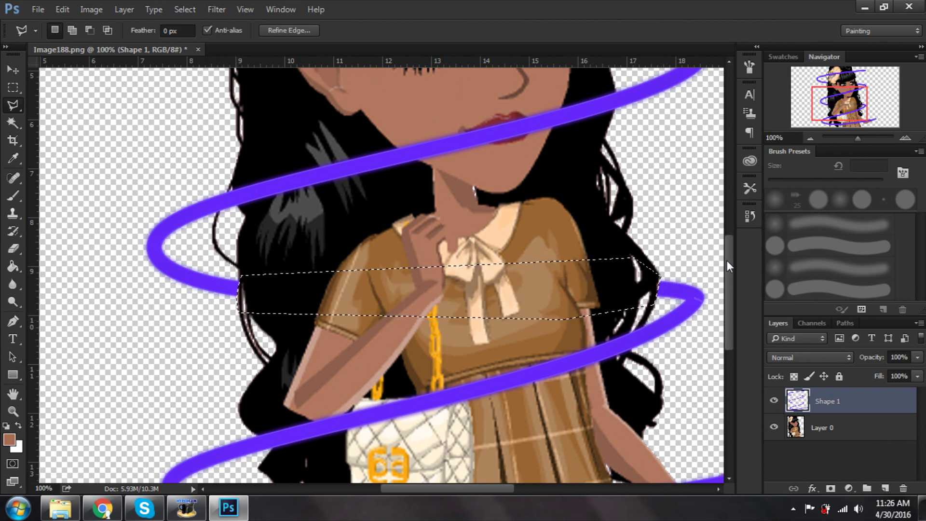
scroll(679, 297, "down", 4)
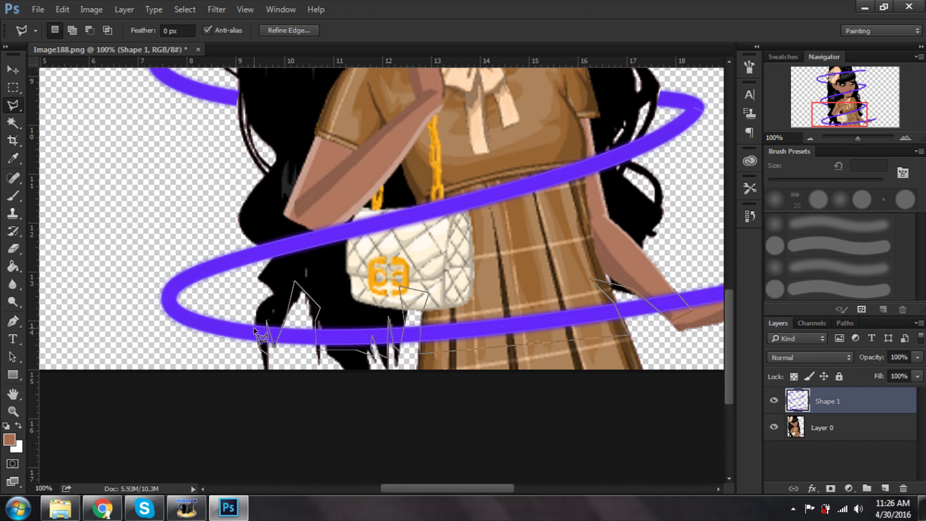
left_click(255, 330)
scroll(348, 288, "right", 4)
right_click(422, 132)
left_click(448, 39)
left_click_drag(857, 137, 854, 135)
- With the swirl layer at 50% opacity, delete the purple over her hand, then restore full opacity
left_click_drag(917, 357, 875, 412)
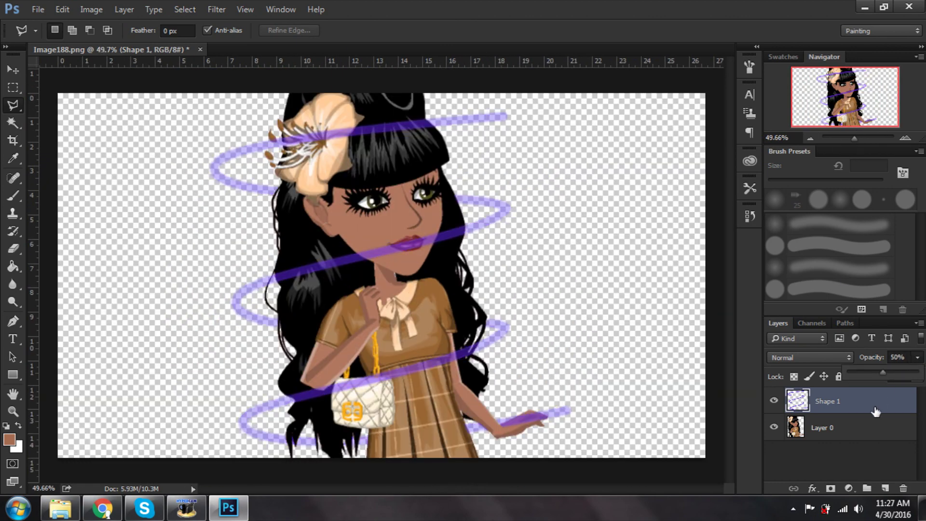
left_click_drag(858, 136, 863, 138)
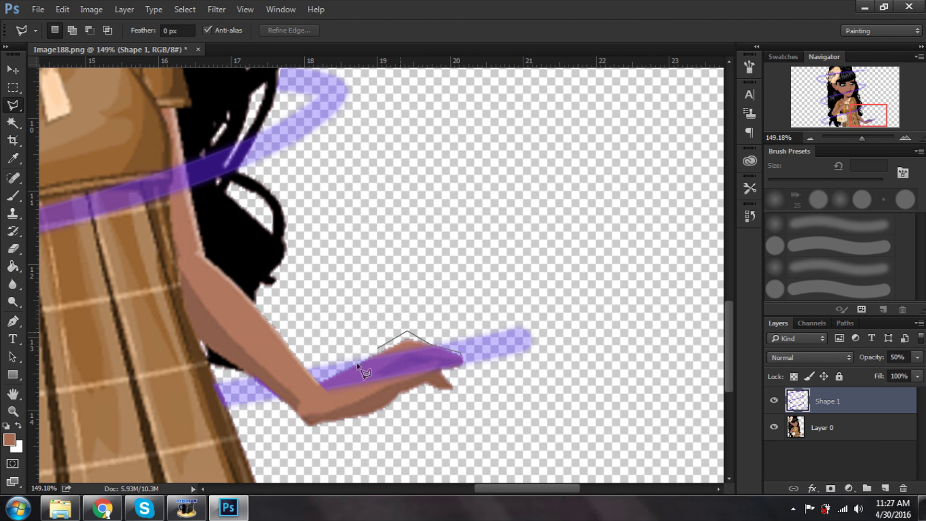
double_click(379, 437)
right_click(400, 388)
key("Escape")
key("Delete")
key("ctrl+d")
left_click_drag(917, 358, 924, 376)
left_click_drag(862, 139, 852, 140)
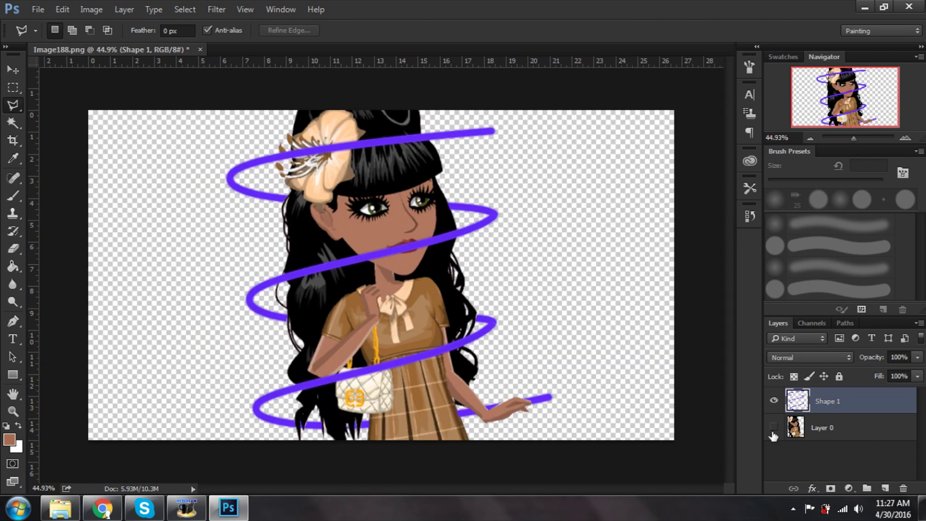
- Hide the girl's Layer 0 and export the swirl via Save for Web as transparent PNG-24 Image188swirl.png
left_click(38, 9)
left_click(347, 227)
left_click(37, 9)
left_click(86, 235)
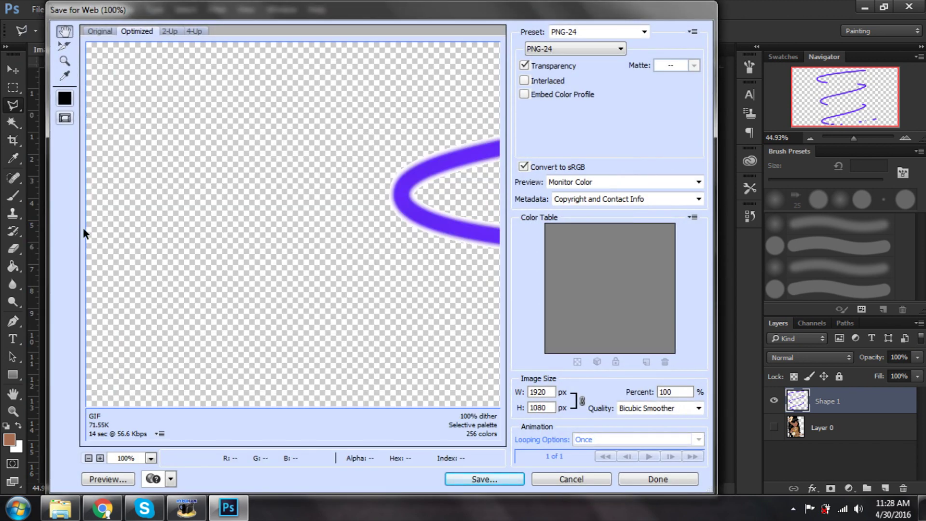
key("Return")
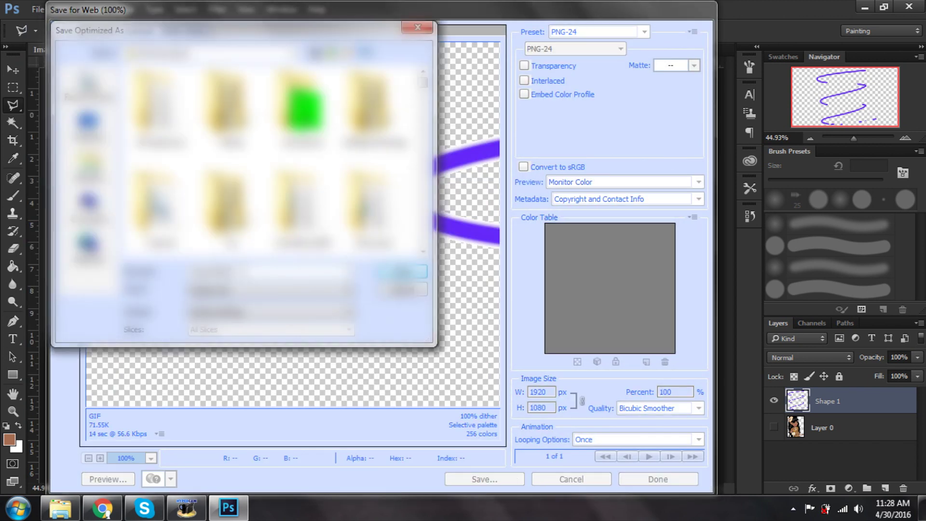
key("Return")
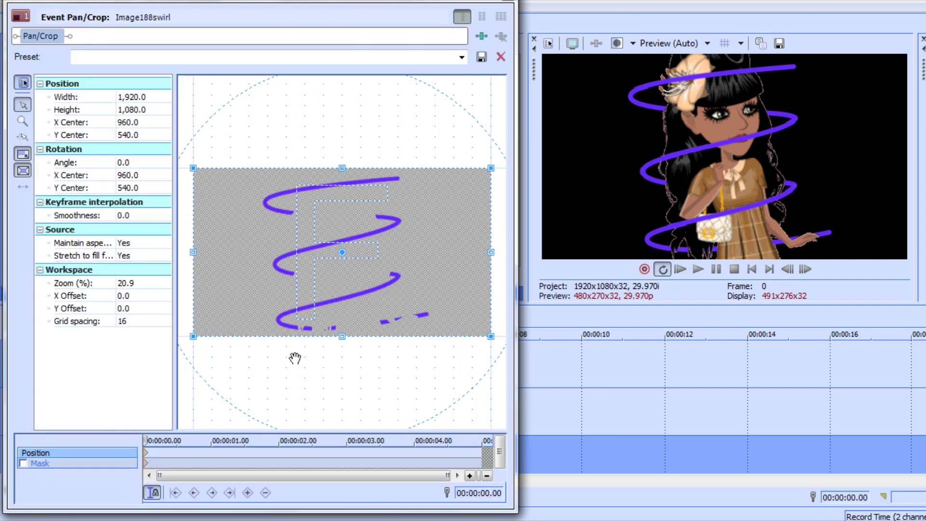
- Enable a mask on the swirl clip and place anchor points enclosing its top stroke
left_click(22, 463)
scroll(371, 269, "up", 5)
scroll(371, 269, "down", 3)
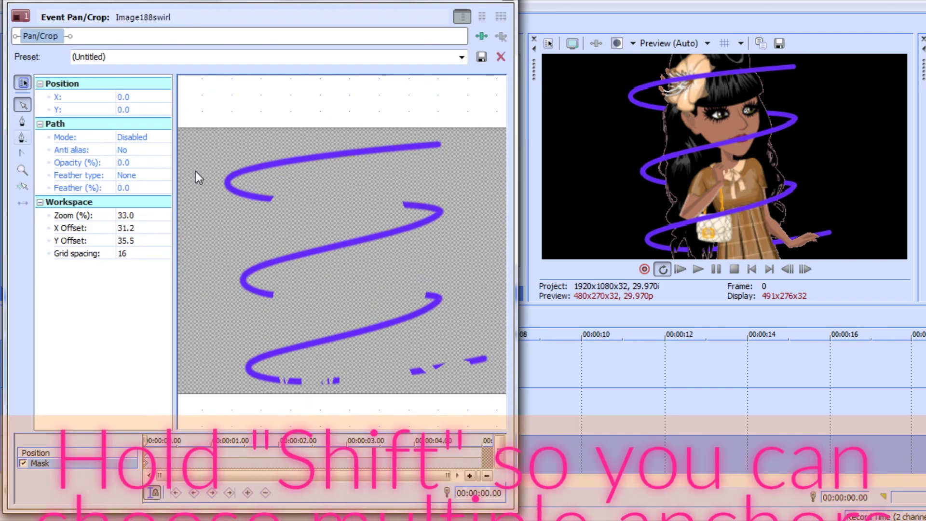
left_click(22, 121)
left_click(448, 120)
left_click(451, 156)
left_click(207, 196)
left_click(198, 162)
left_click(18, 105)
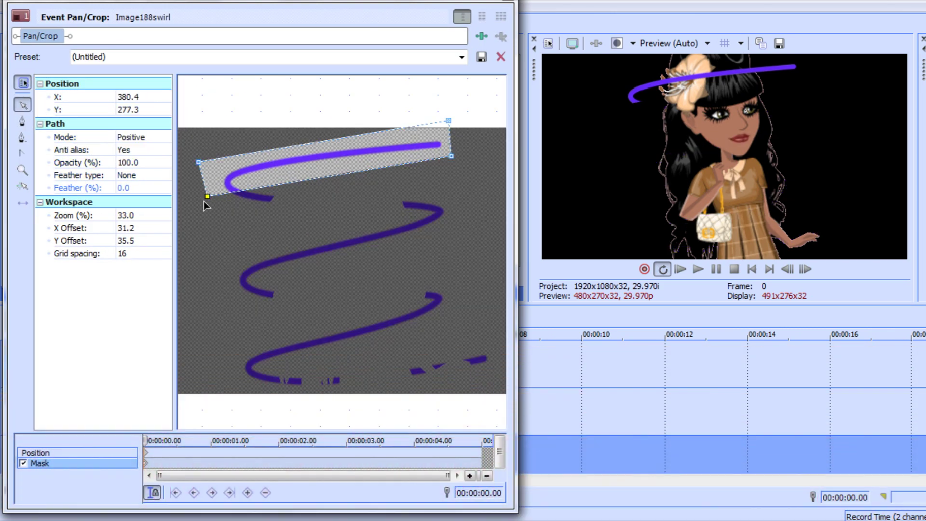
- Keyframe the mask from hidden to uncovering the next swirl band at frame 16
left_click_drag(201, 196, 200, 184)
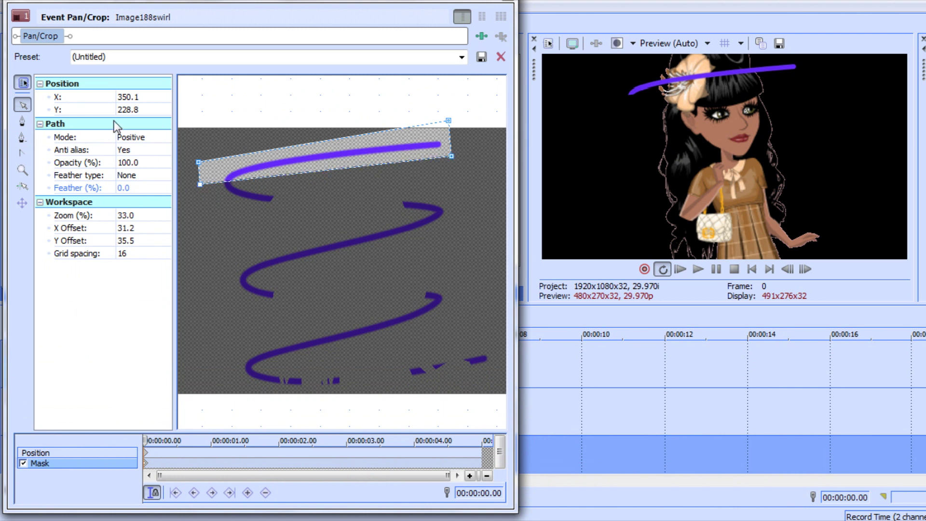
mouse_move(201, 186)
left_mouse_down()
mouse_move(446, 155)
mouse_move(190, 190)
left_mouse_up()
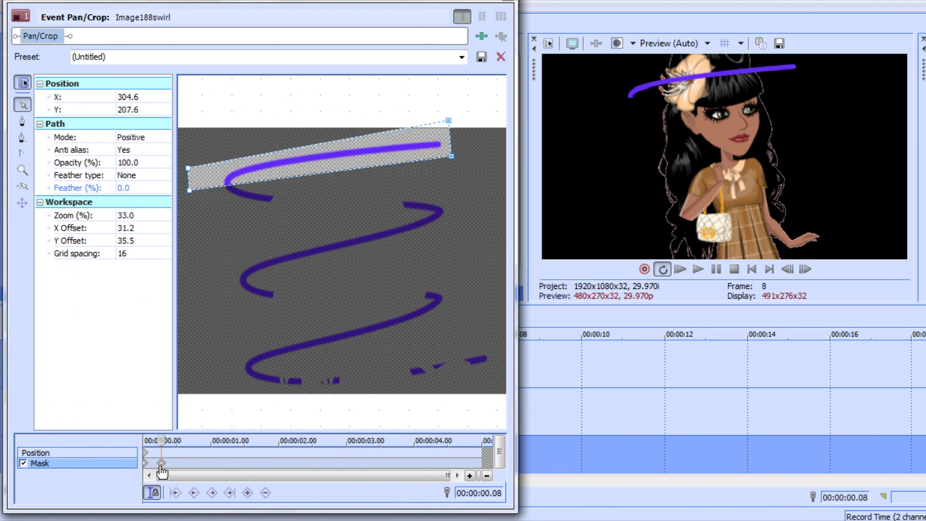
left_click(218, 145)
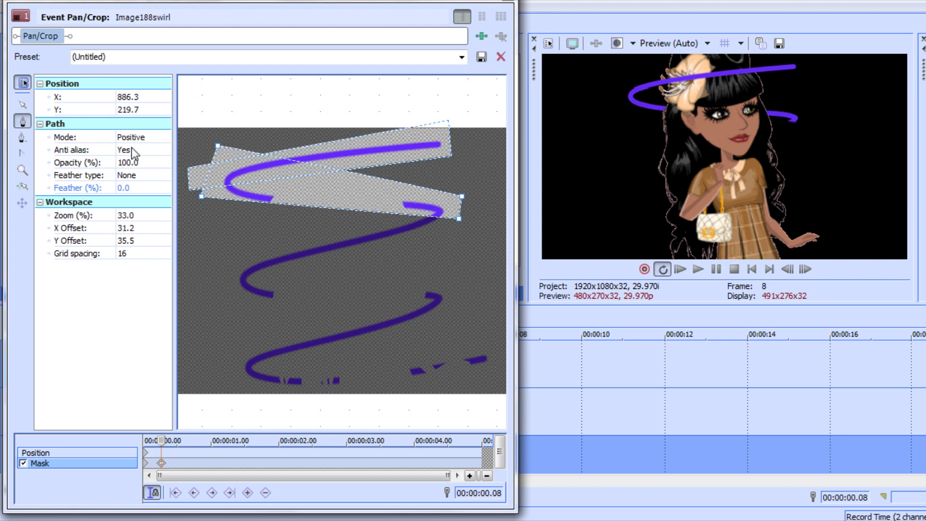
mouse_move(198, 200)
left_mouse_down()
mouse_move(461, 197)
mouse_move(224, 194)
mouse_move(465, 207)
left_mouse_up()
mouse_move(180, 440)
left_mouse_down()
mouse_move(165, 440)
mouse_move(176, 462)
left_mouse_up()
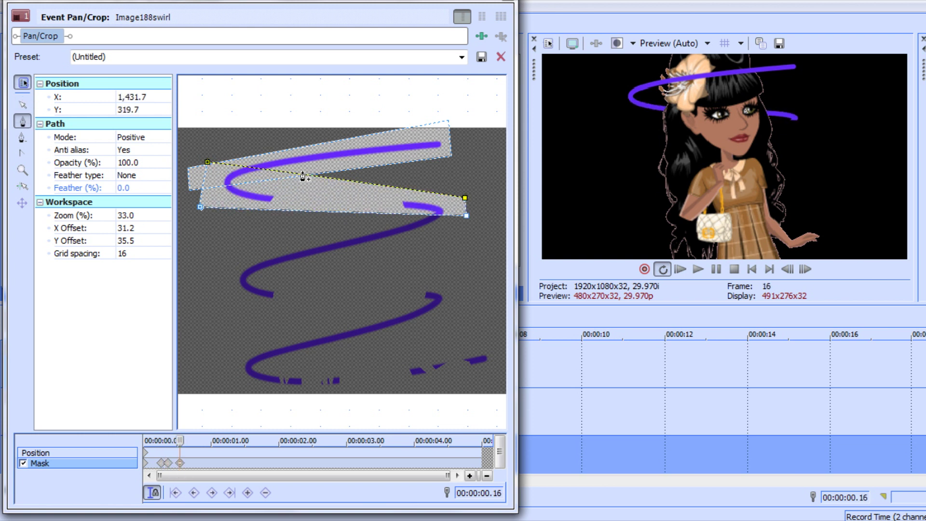
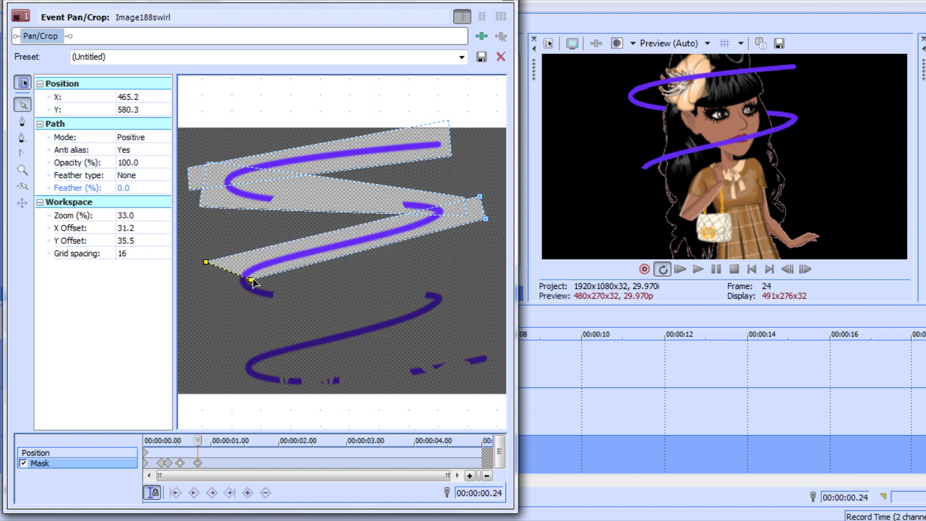
- At the one-second mark, close the upper mask band, shift it down and pull its right corners left
left_click_drag(198, 436, 211, 440)
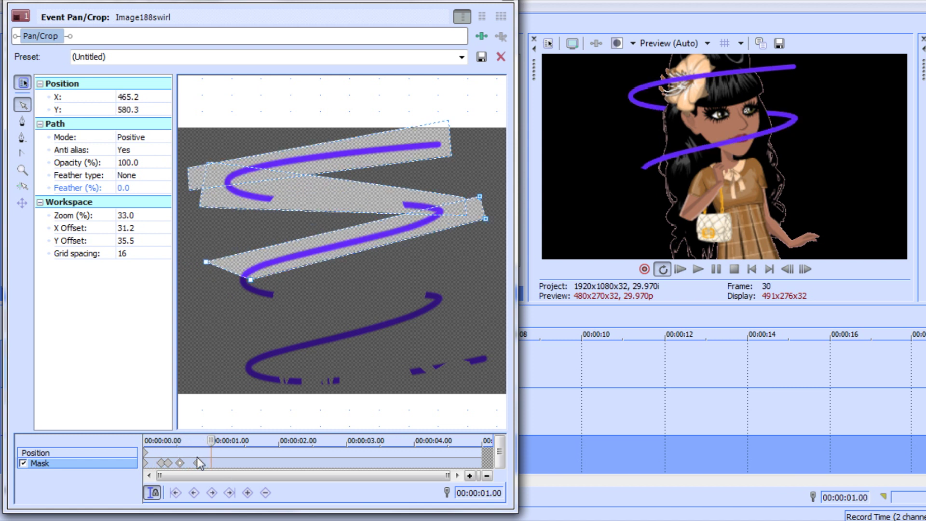
left_click(218, 290)
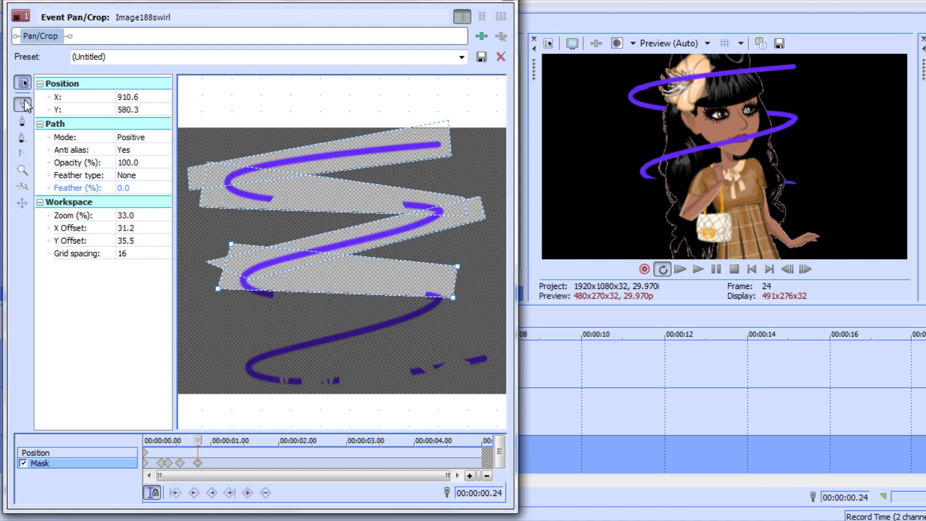
left_click_drag(217, 291, 217, 302)
left_click(430, 327)
left_click(451, 308)
left_click_drag(451, 308, 249, 300)
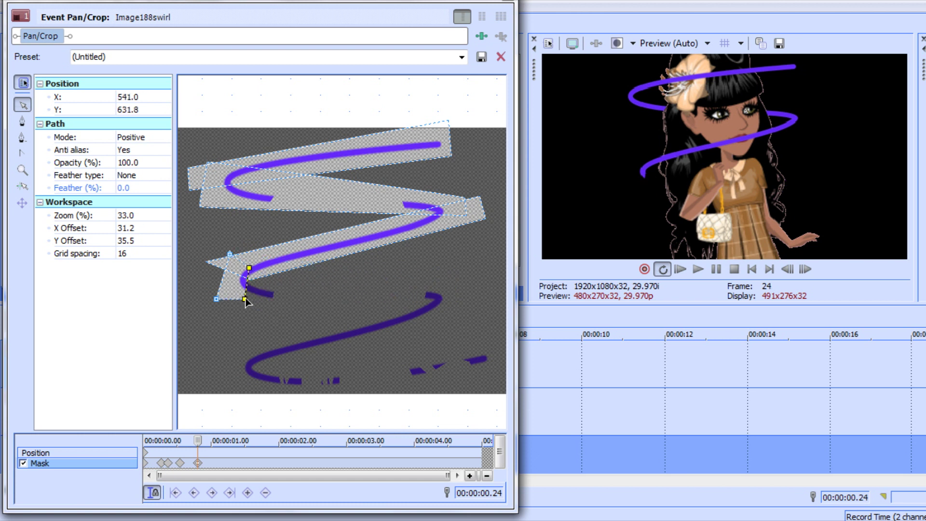
- Close the lower mask band and reshape it so it keys the next swirl section at 01.10
left_click_drag(208, 462, 233, 462)
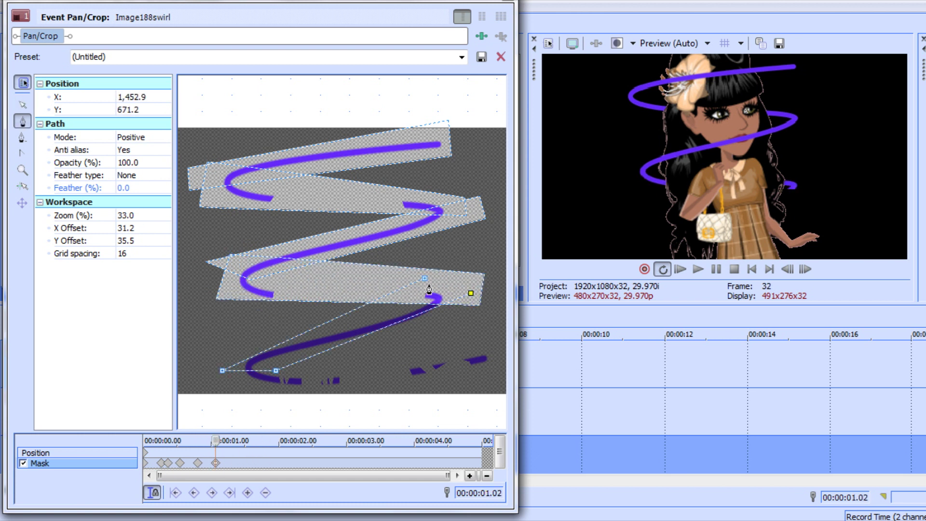
left_click(460, 295)
left_click_drag(223, 370, 214, 366)
left_click_drag(471, 292, 476, 305)
left_click_drag(214, 367, 322, 352)
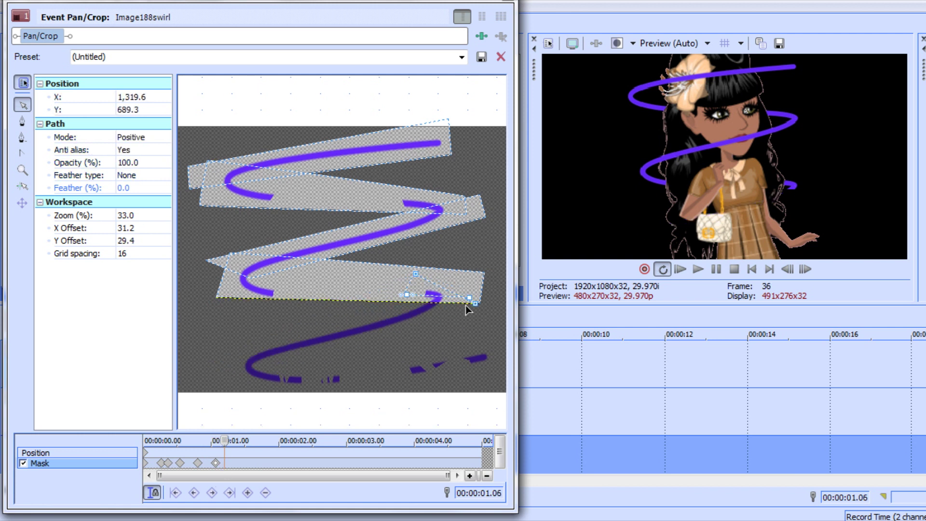
left_click_drag(471, 302, 265, 378)
left_click_drag(233, 440, 234, 441)
left_click_drag(198, 373, 214, 348)
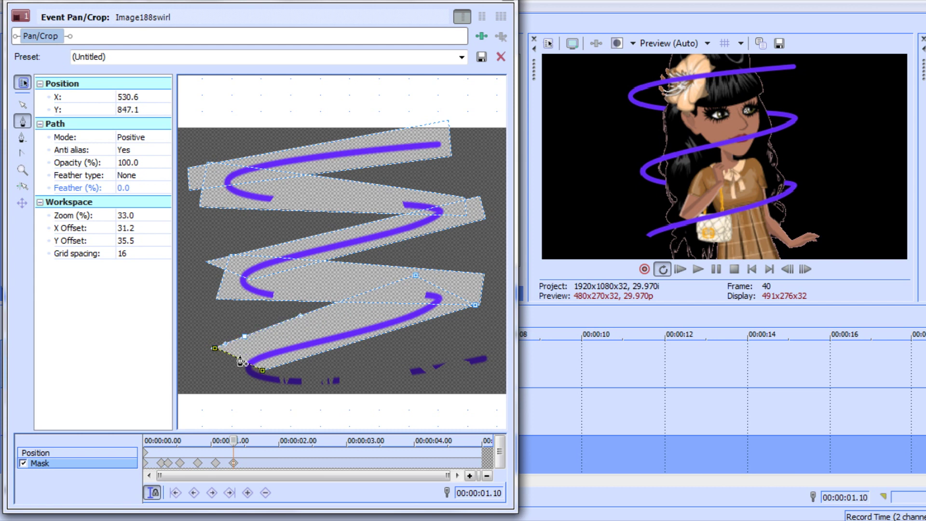
- Close a new bottom mask band, fine-tune its corner, and play the reveal from the start
scroll(377, 351, "down", 2)
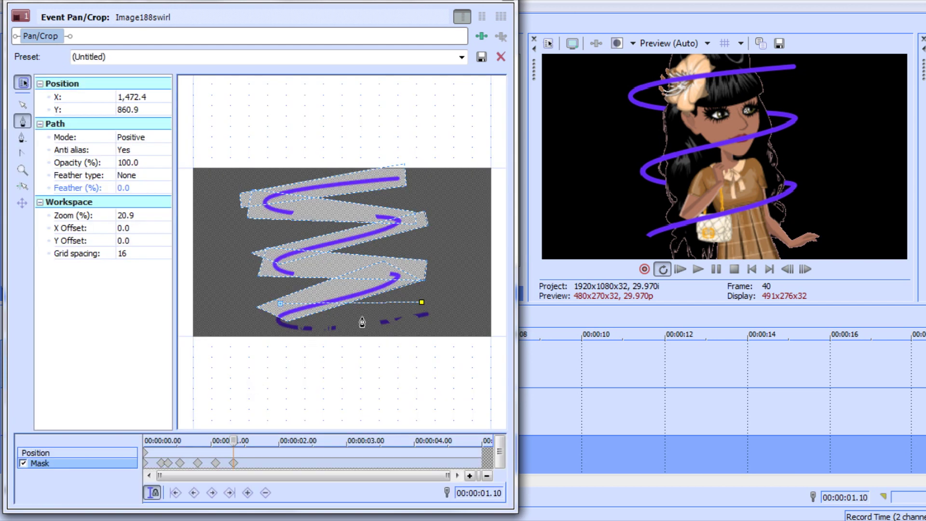
left_click(423, 302)
scroll(271, 184, "up", 2)
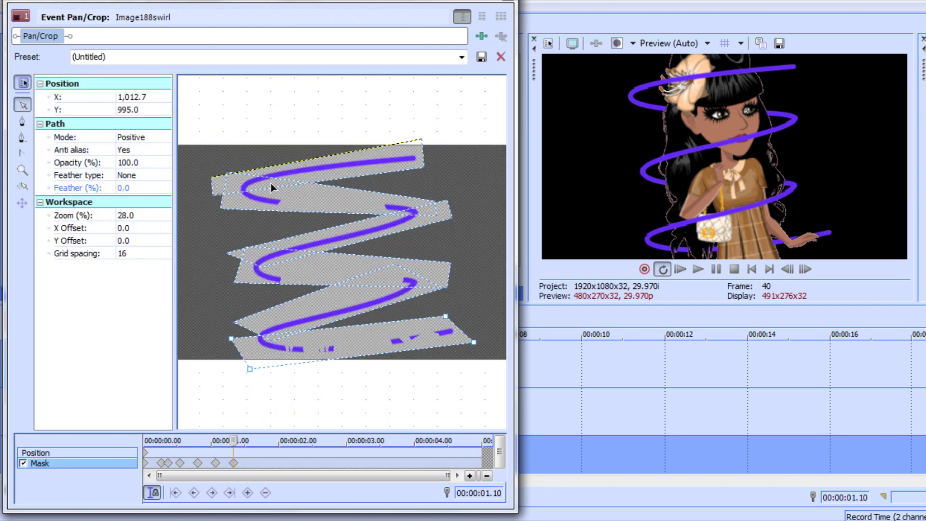
scroll(259, 351, "up", 2)
scroll(330, 358, "down", 3)
scroll(330, 358, "up", 2)
left_click(441, 275)
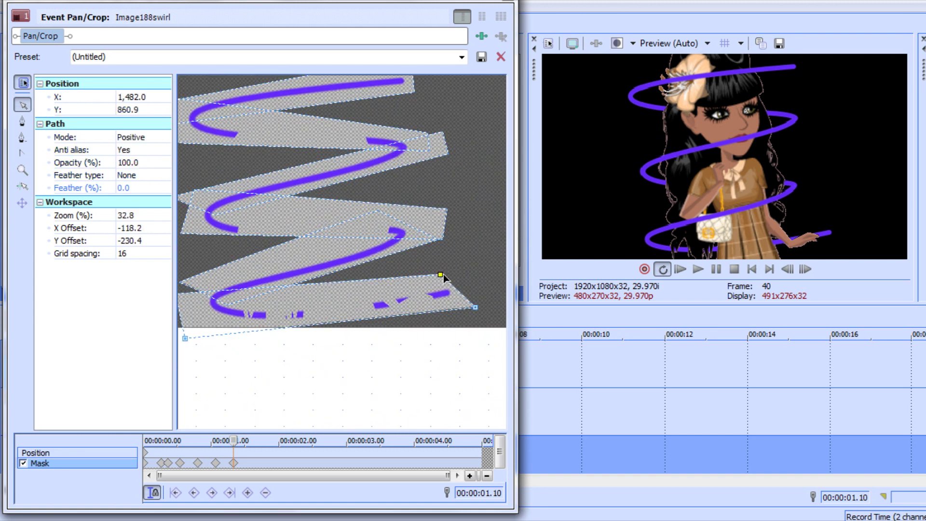
left_click_drag(476, 309, 476, 307)
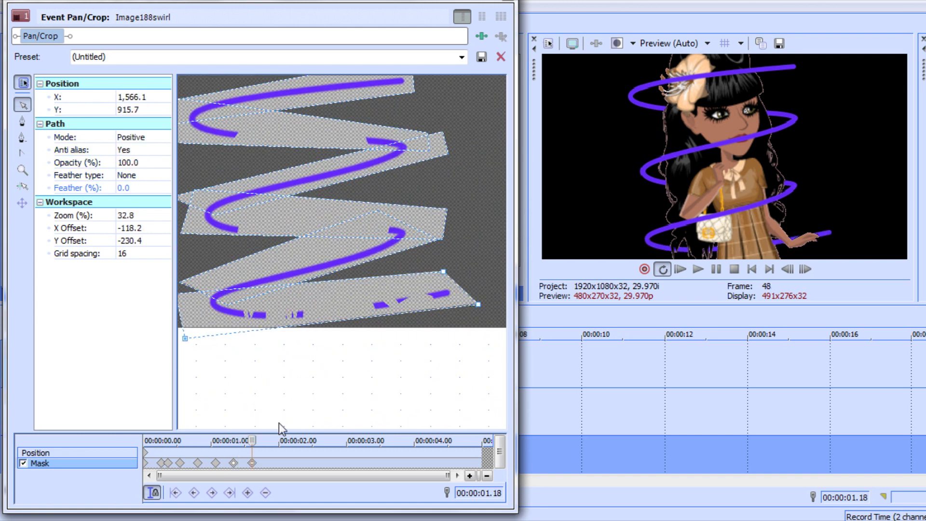
left_click(143, 453)
left_click(696, 269)
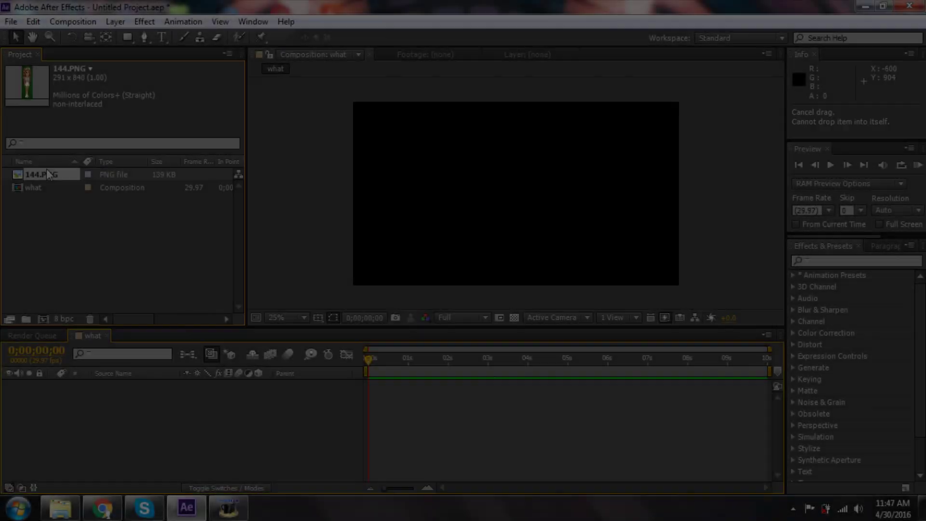
- Add 144.PNG to the comp, scale it to about 252% and move it lower
left_click_drag(48, 174, 516, 193)
key("s")
left_click_drag(220, 396, 234, 424)
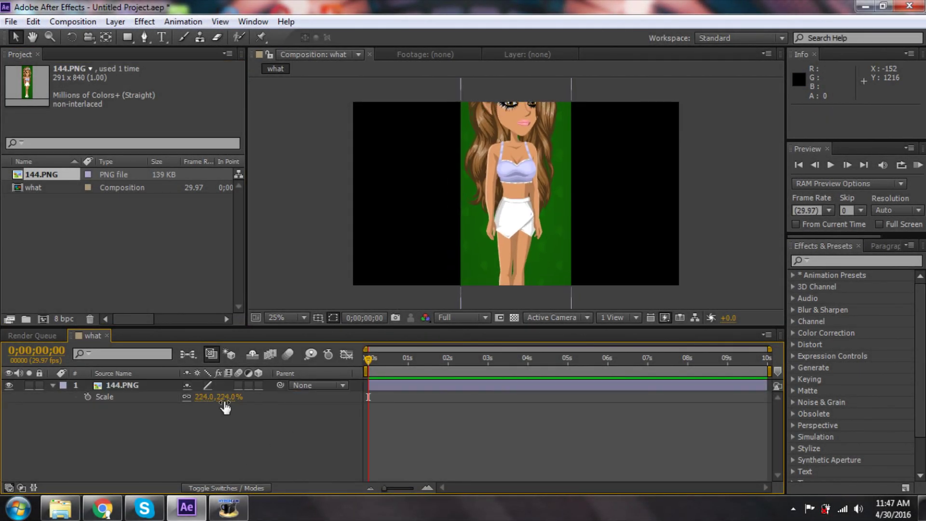
left_click_drag(511, 245, 511, 254)
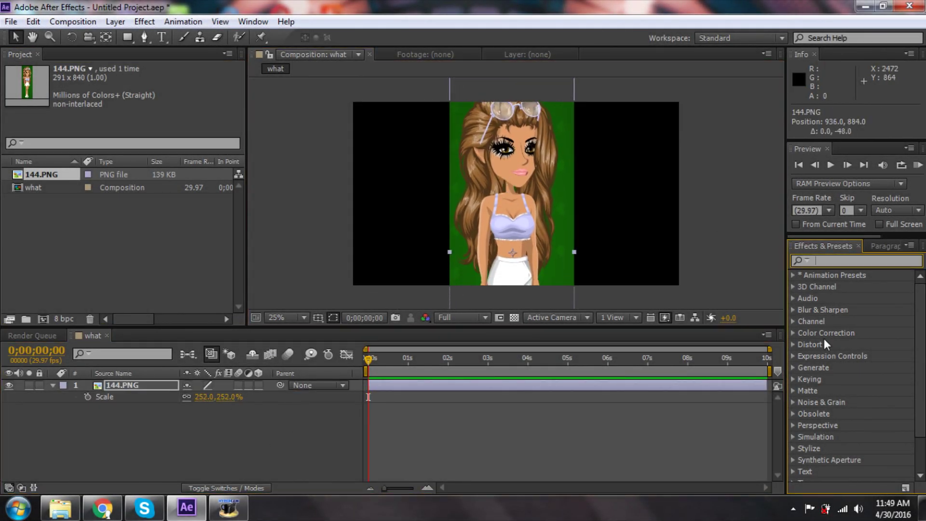
type("keyl")
- Key out the green background with Keylight, checking the black-and-white matte before returning to the final result
left_click_drag(845, 287, 511, 193)
left_click(201, 142)
left_click(181, 217)
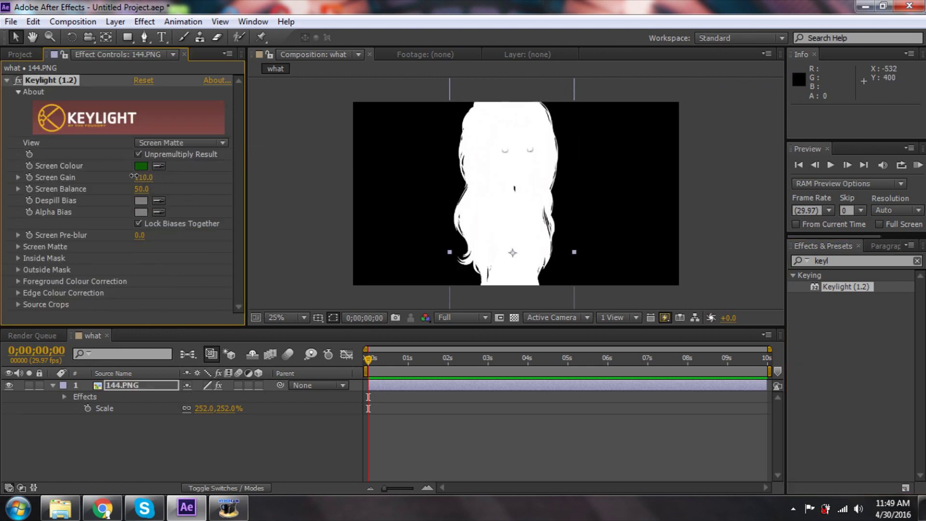
left_click(181, 143)
left_click(181, 311)
left_click(30, 54)
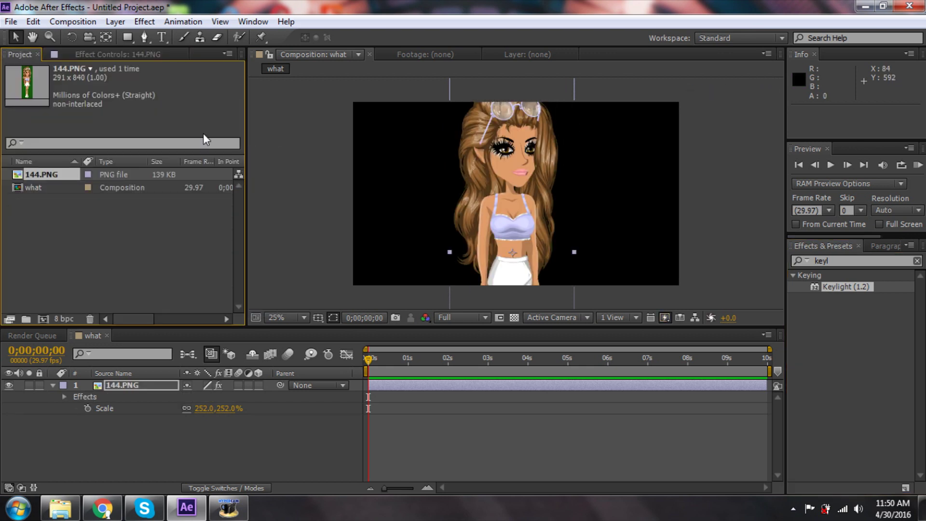
right_click(386, 399)
- Add an adjustment layer and draw a RotoBezier spiral mask around the character
left_click(486, 358)
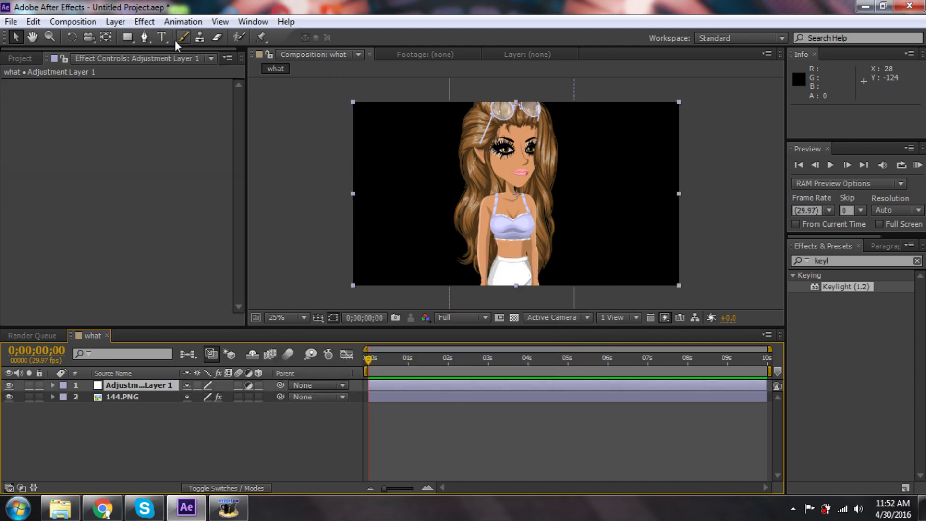
left_click(144, 37)
left_click(580, 114)
left_click(447, 141)
left_click_drag(568, 165, 568, 194)
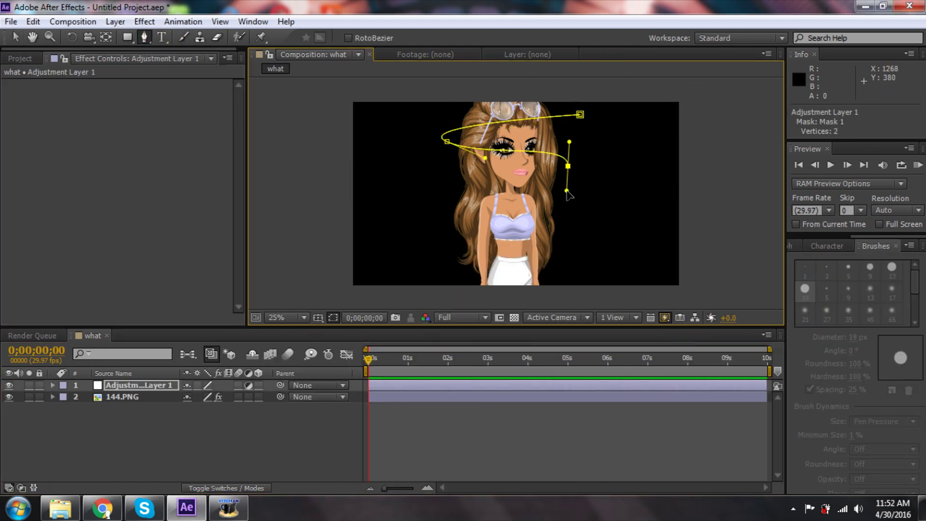
left_click(566, 234)
left_click_drag(446, 257, 473, 272)
left_click(567, 274)
- Apply a light-blue Stroke along the spiral and keyframe its End at 0%
left_click(144, 21)
left_click(352, 437)
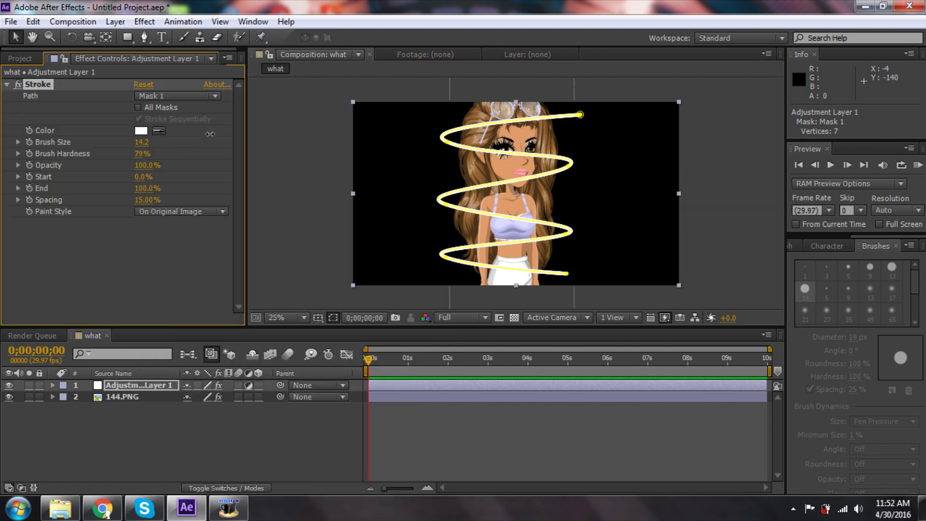
left_click(141, 130)
left_click_drag(216, 46, 215, 118)
left_click(155, 104)
left_click(182, 72)
key("Return")
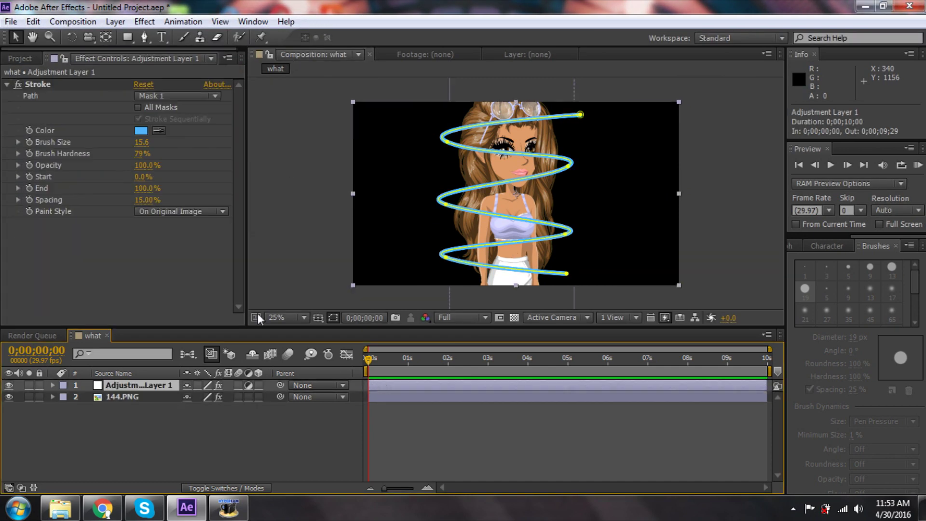
left_click_drag(143, 188, 71, 210)
left_click(29, 188)
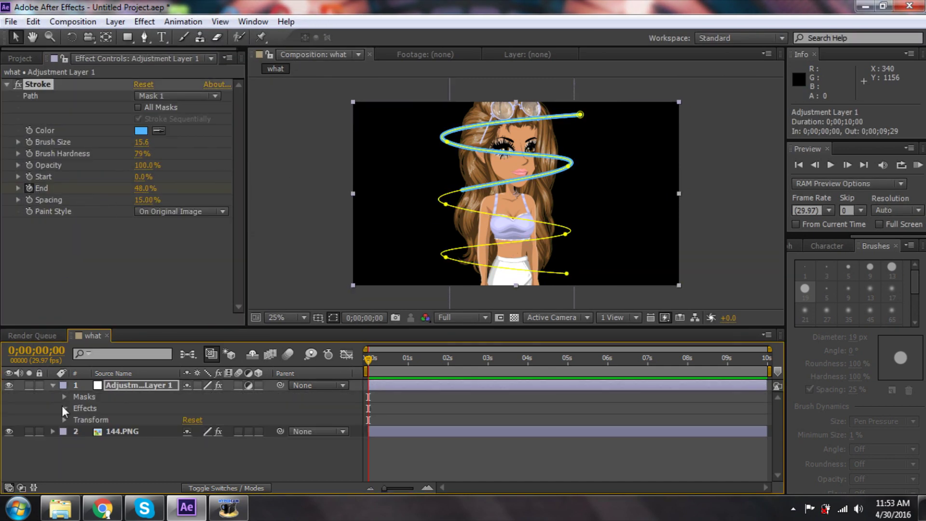
- Preview the spiral drawing on, then pre-compose the swirl adjustment layer
left_click(918, 167)
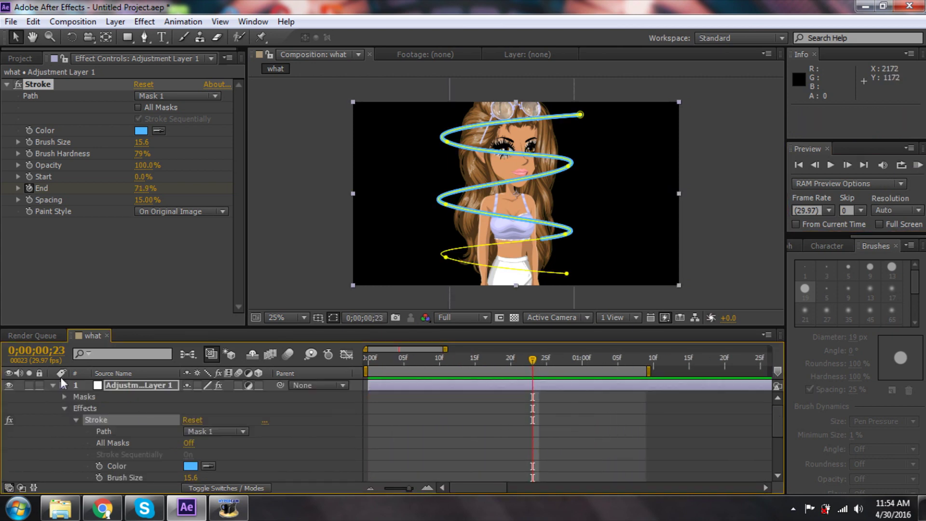
key("ctrl+shift+c")
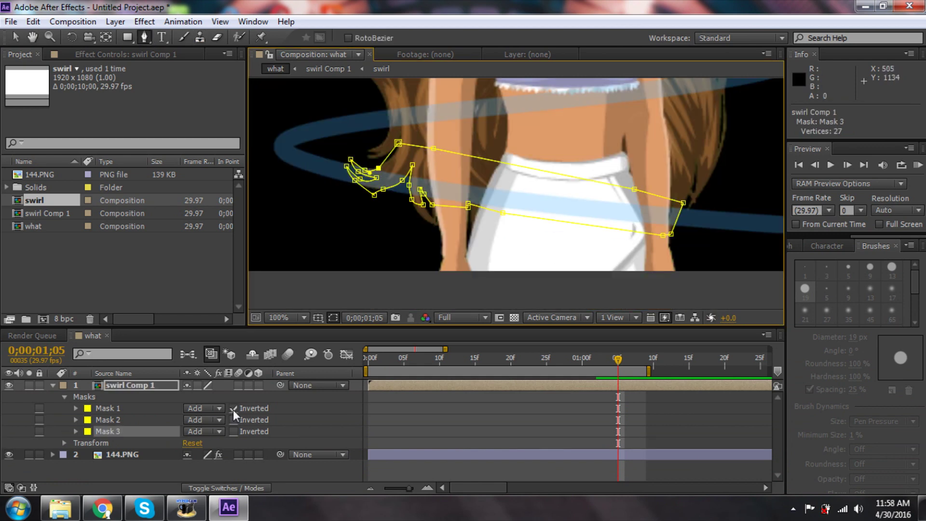
- Zoom out, select the 144.PNG layer, and leave Mask 3 uninverted
key("comma")
key("v")
key("comma")
left_click(352, 151)
left_click(233, 431)
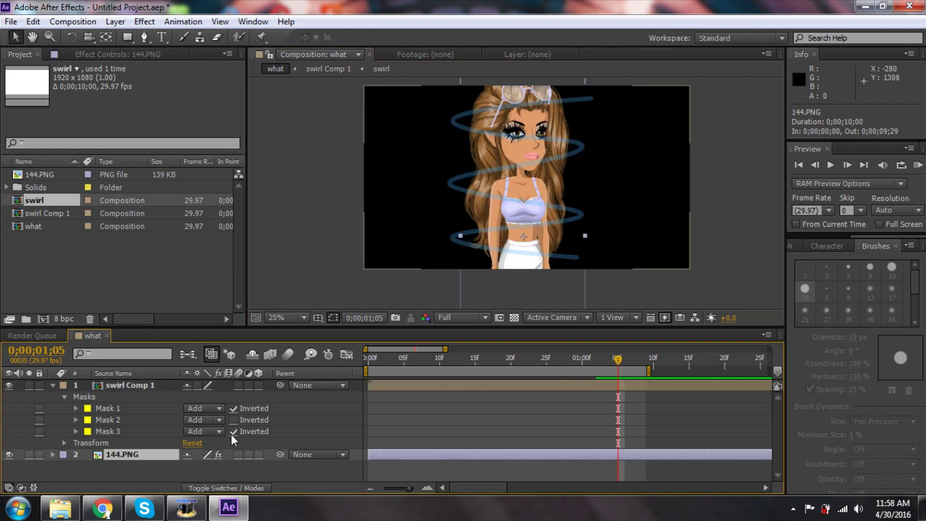
left_click(234, 431)
- Set Mask 1 to Subtract, uninvert Mask 2, then preview the finished swirl animation
left_click(107, 408)
left_click(234, 420)
left_click(205, 419)
left_click(205, 338)
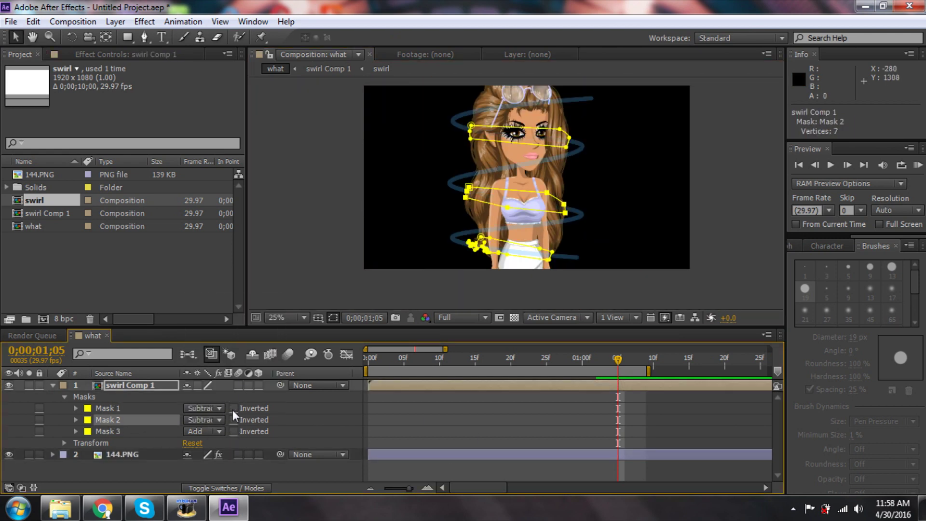
double_click(63, 218)
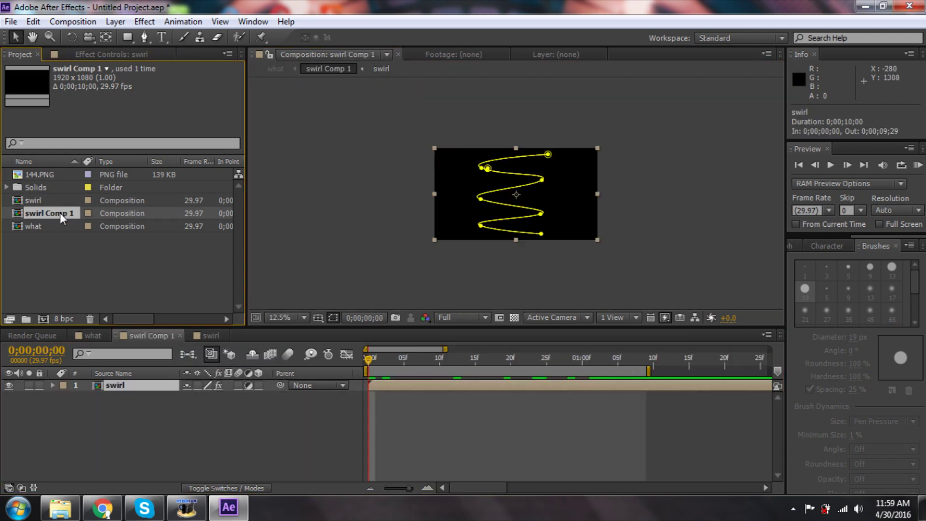
left_click(918, 165)
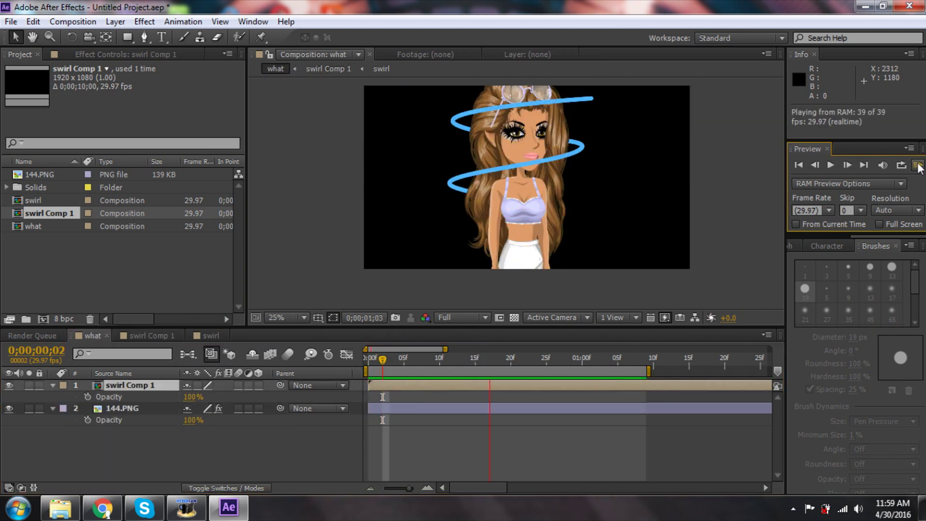